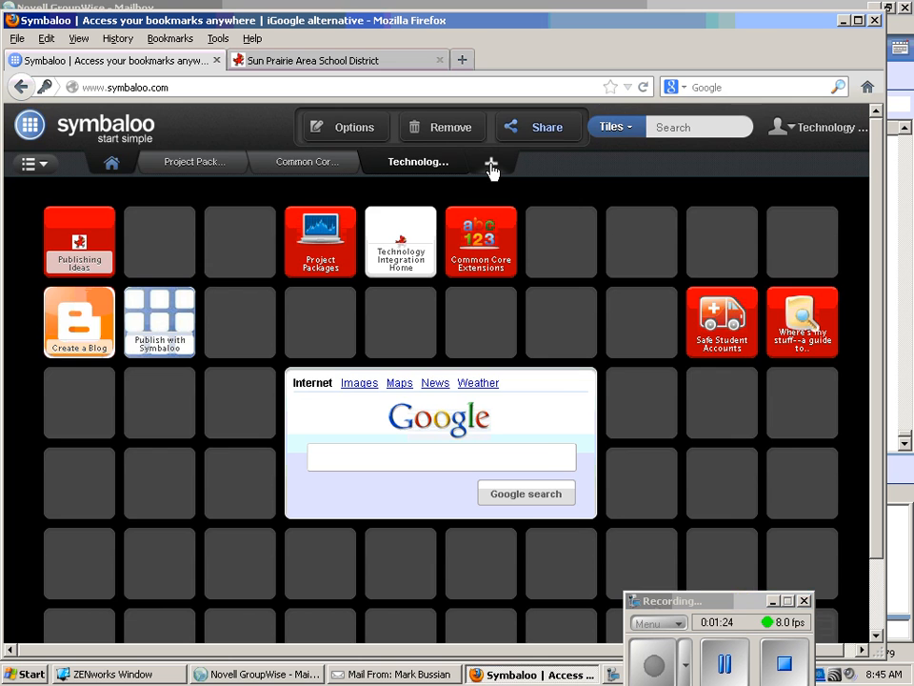
Step: Add an empty webmix named "Class Example" for tiles
click(491, 168)
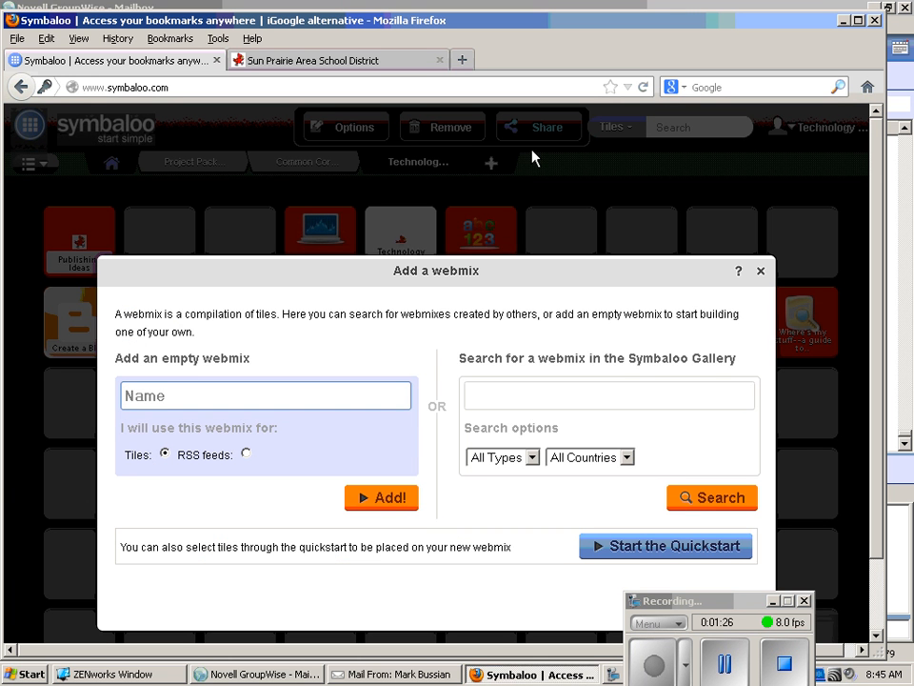
click(250, 396)
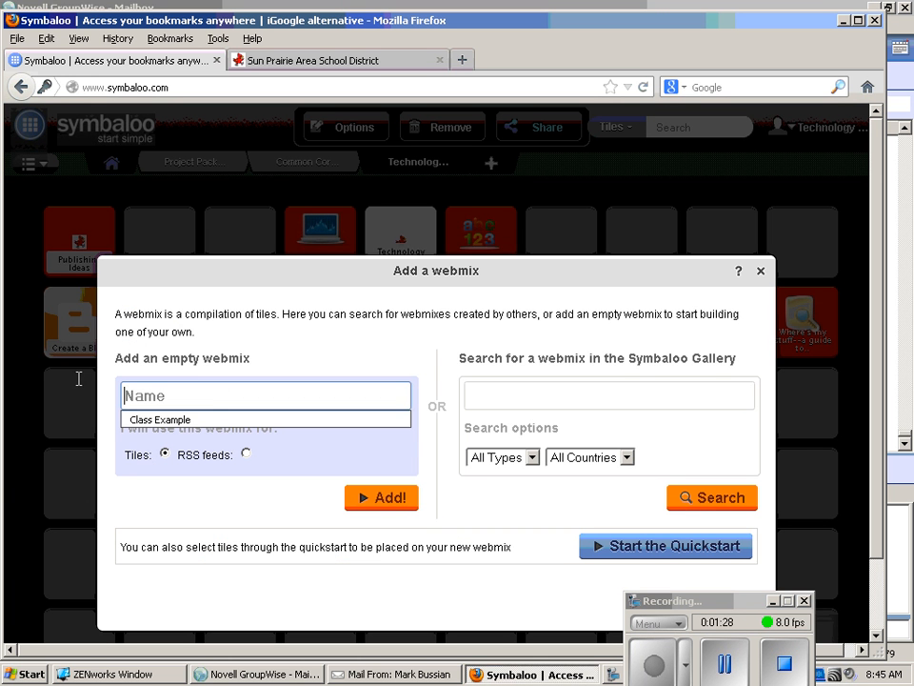
click(206, 423)
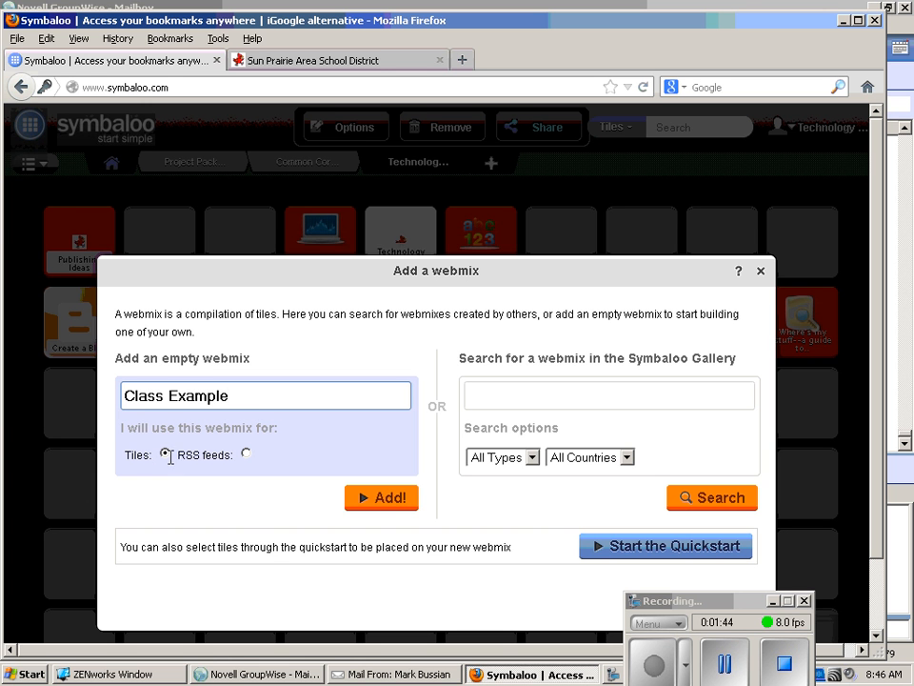
click(385, 507)
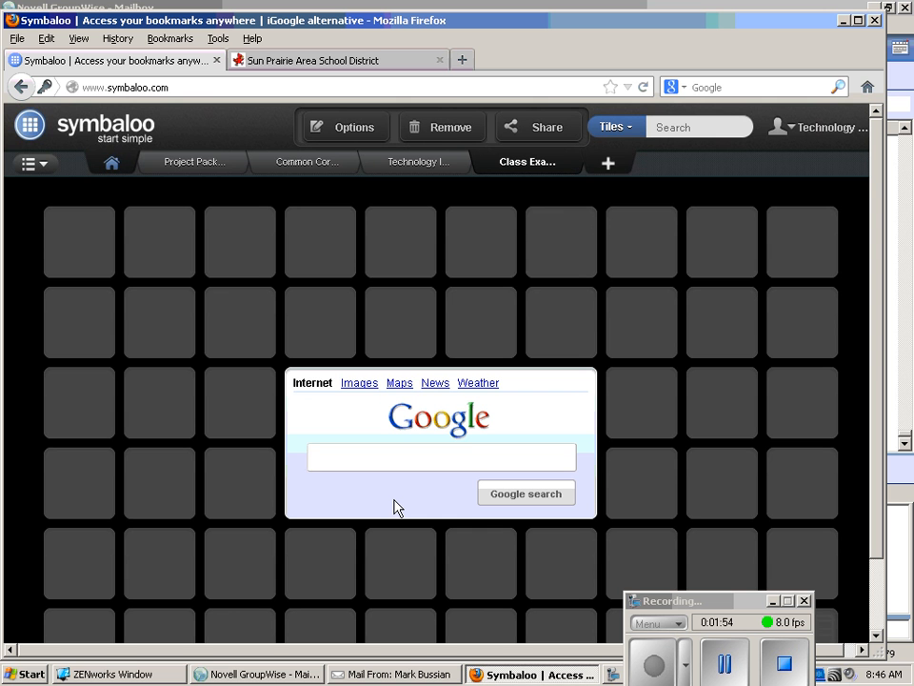
Step: Add another empty tile webmix named "Class 1"
click(607, 165)
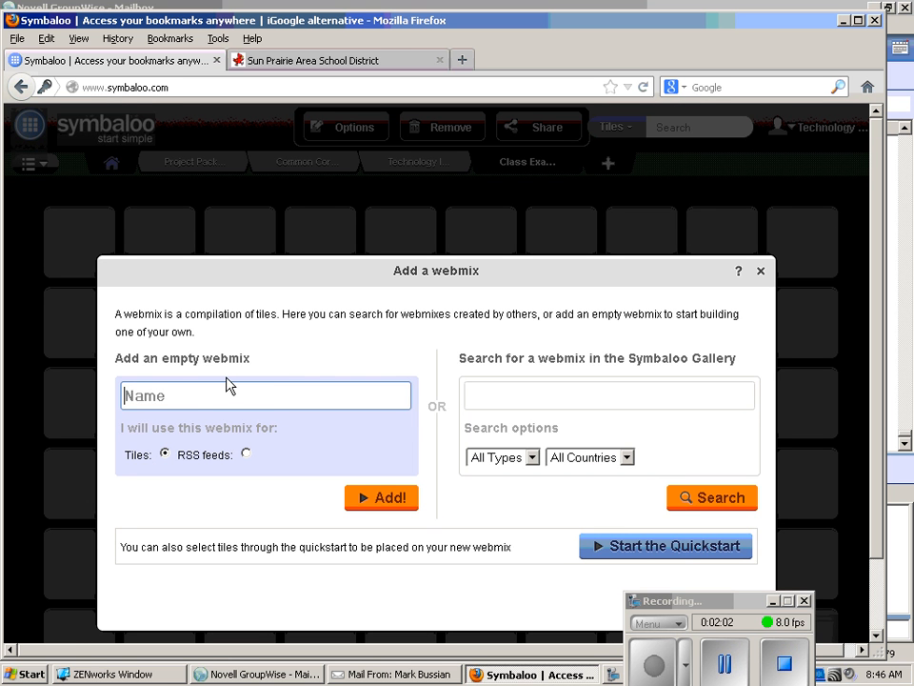
text(CLas)
key(BackSpace)
key(BackSpace)
key(BackSpace)
key(BackSpace)
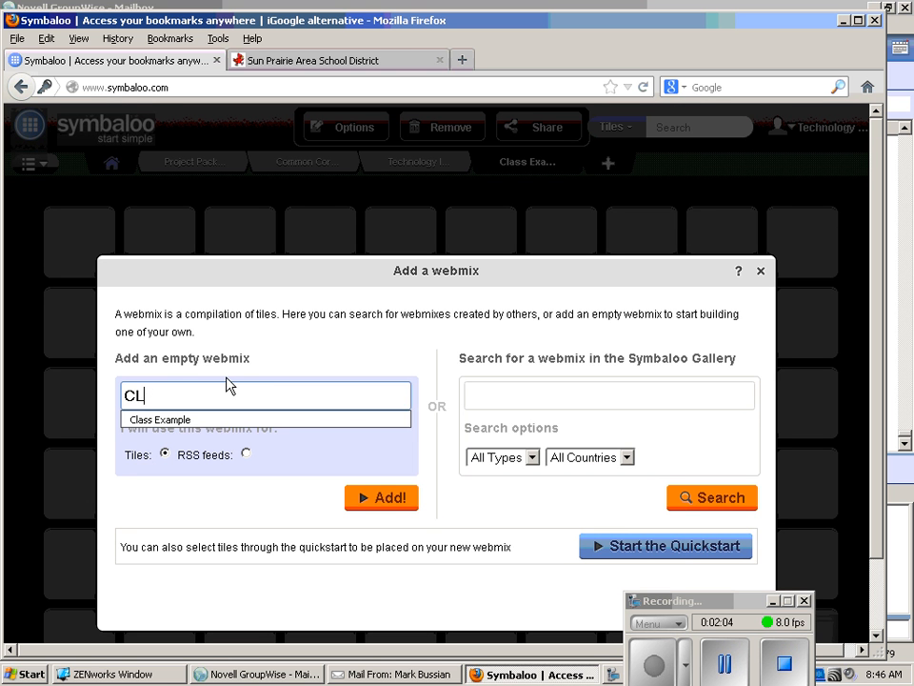
text(c)
key(BackSpace)
text(Class 1)
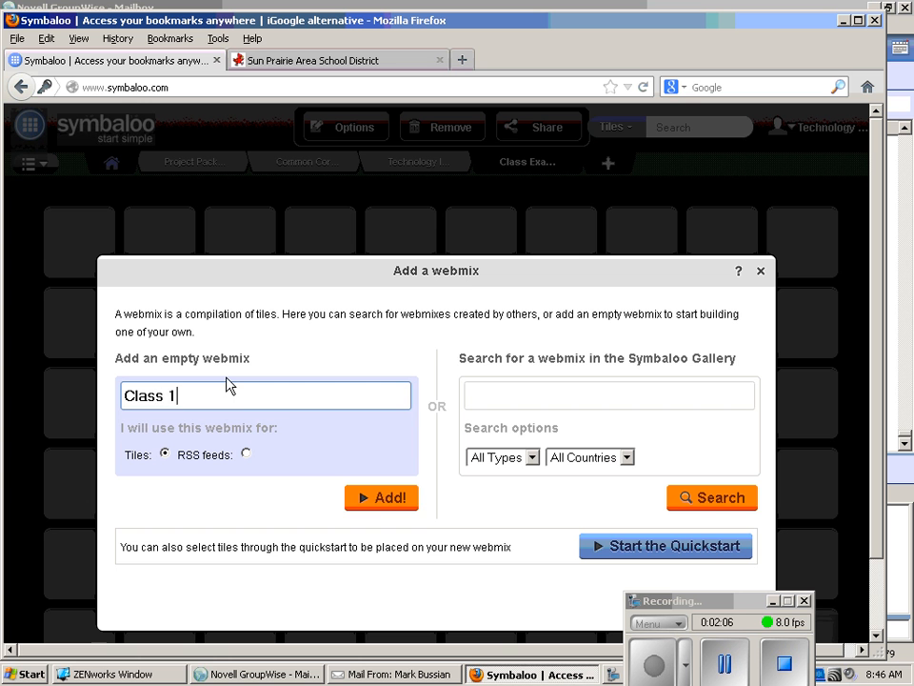
click(384, 499)
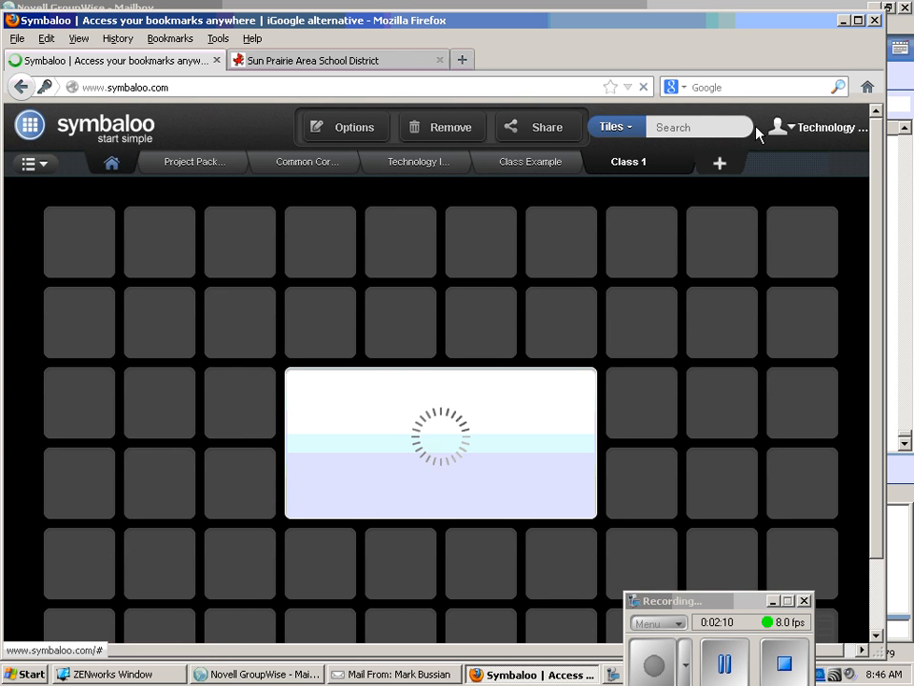
Step: Add an empty tile webmix named "Class 2"
click(720, 166)
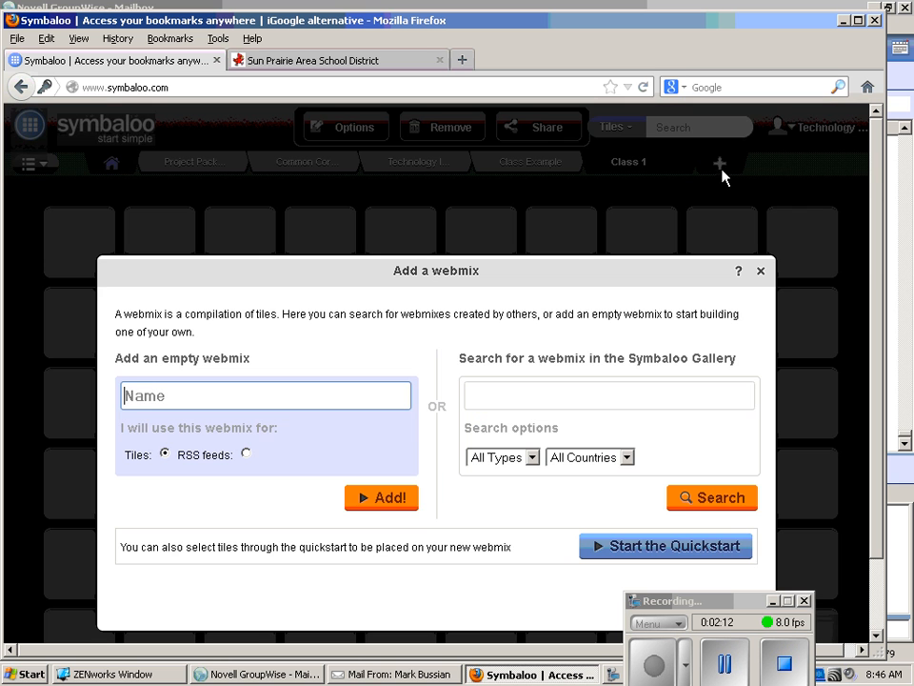
text(Class 2)
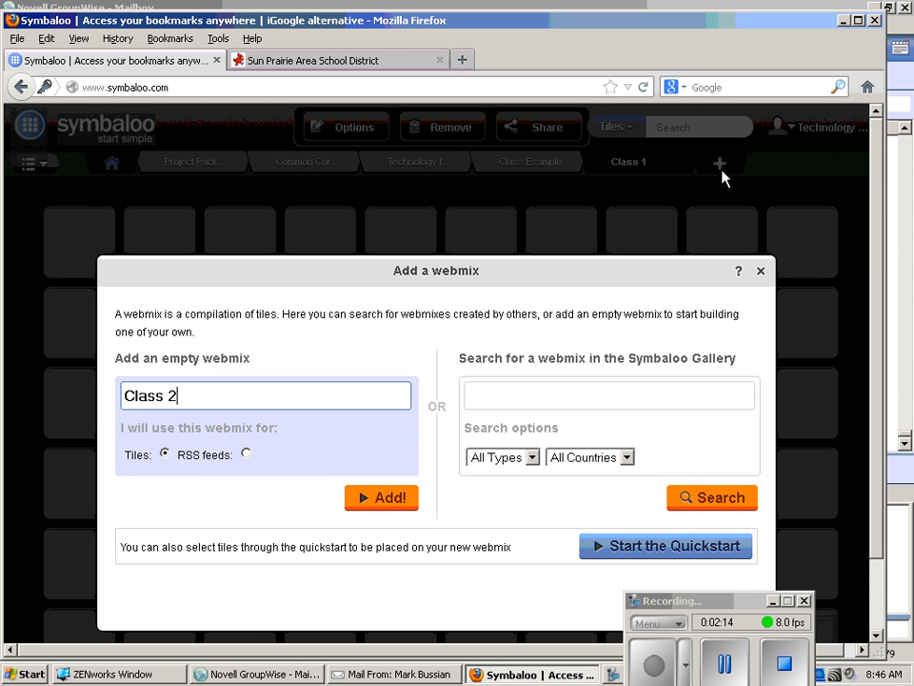
click(381, 500)
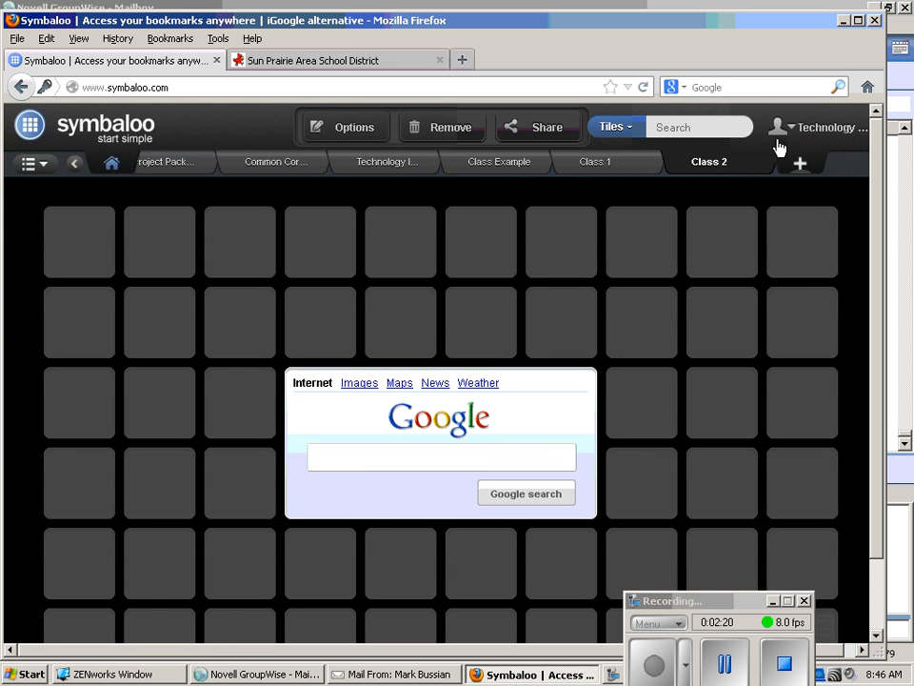
Step: Add an empty tile webmix named "Popplet"
click(801, 166)
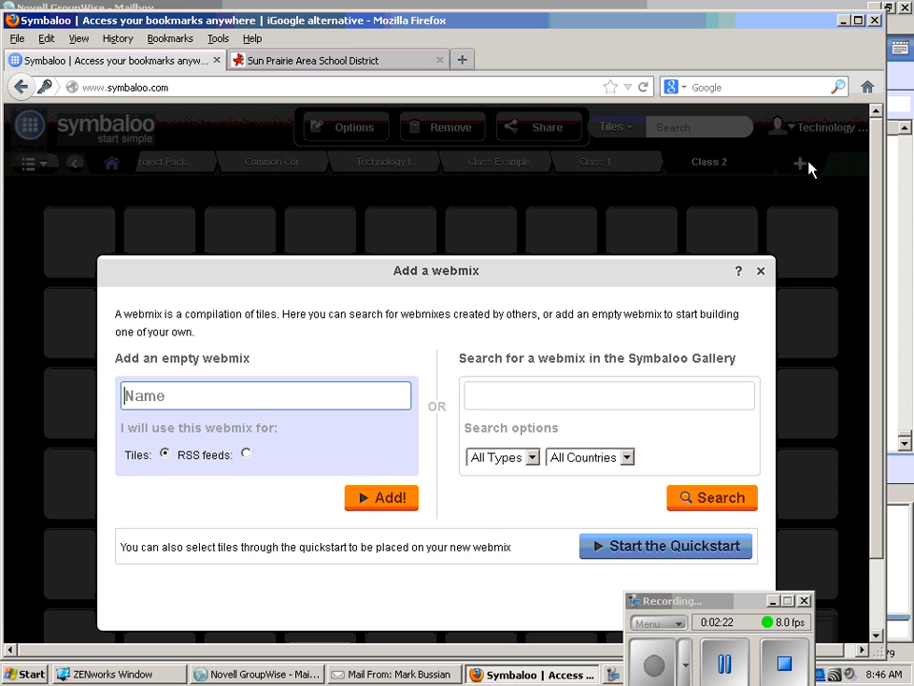
text(Popplet)
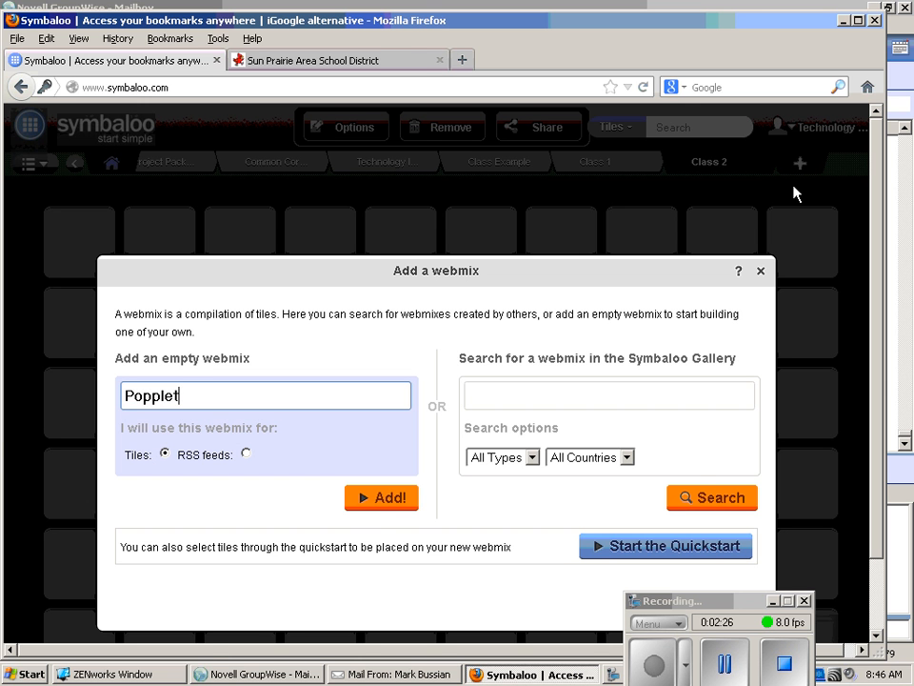
click(377, 501)
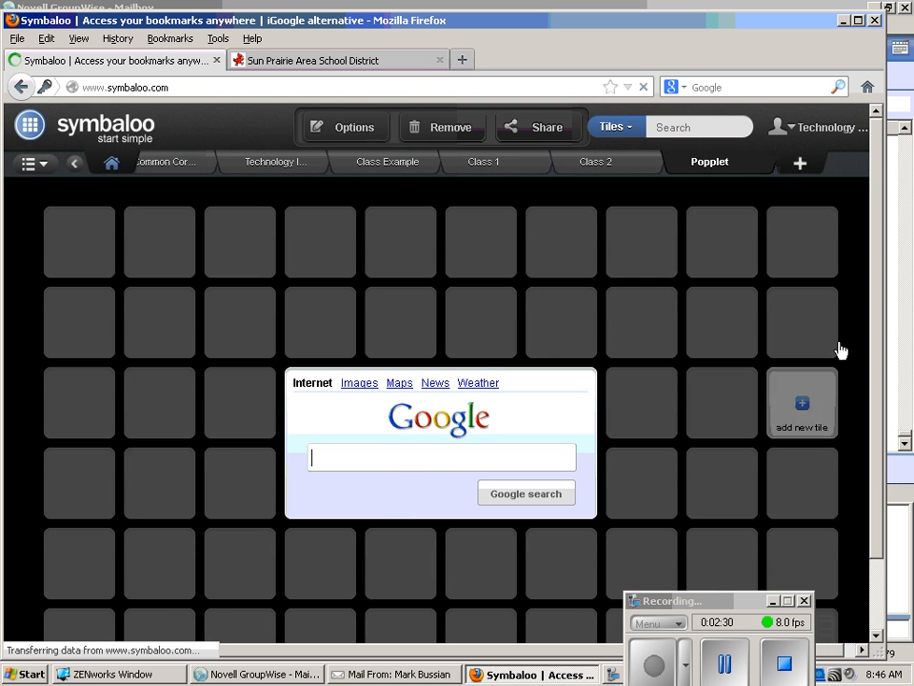
Step: Add an empty tile webmix named "Glogster"
click(800, 163)
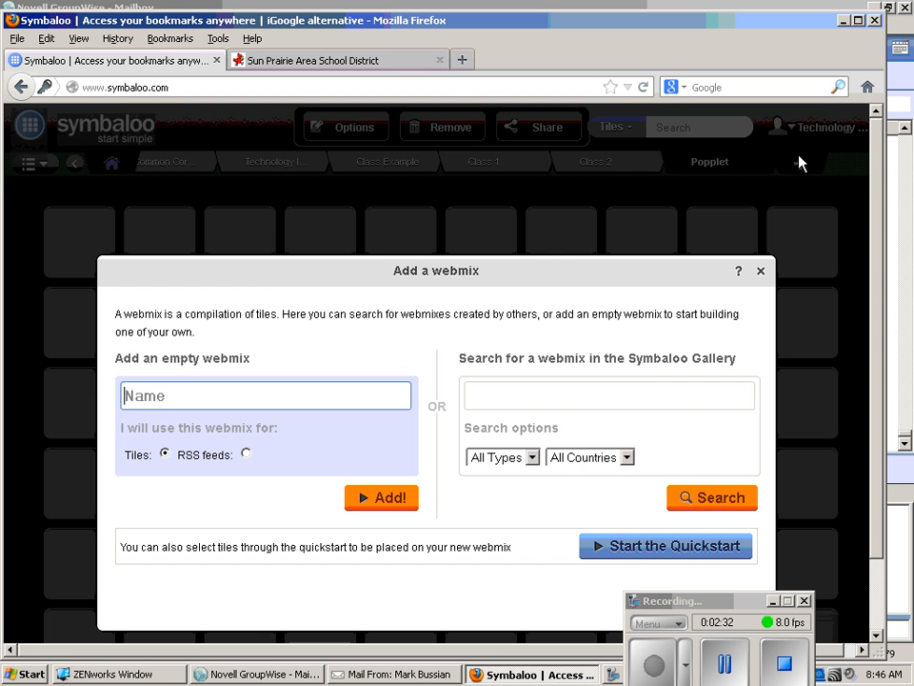
text(Glogster)
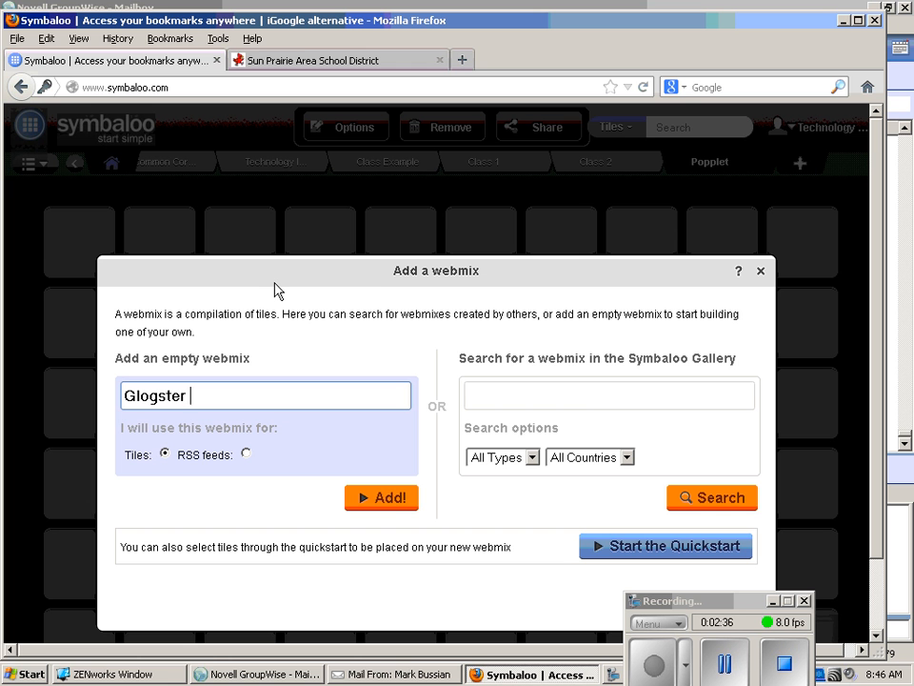
click(386, 498)
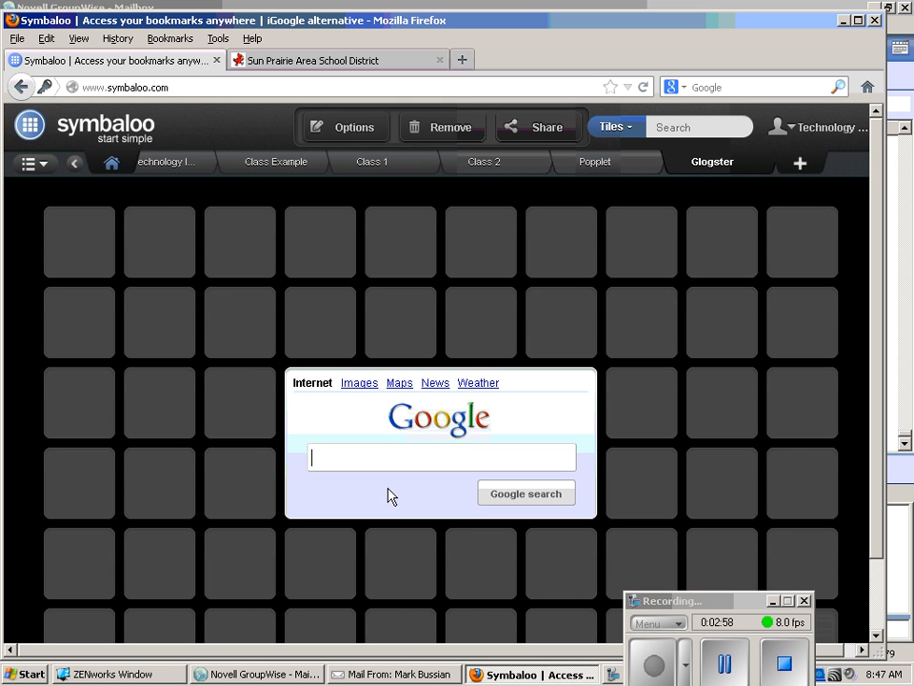
Step: Share the Class 1 webmix publicly with the description "1st hour"
click(379, 168)
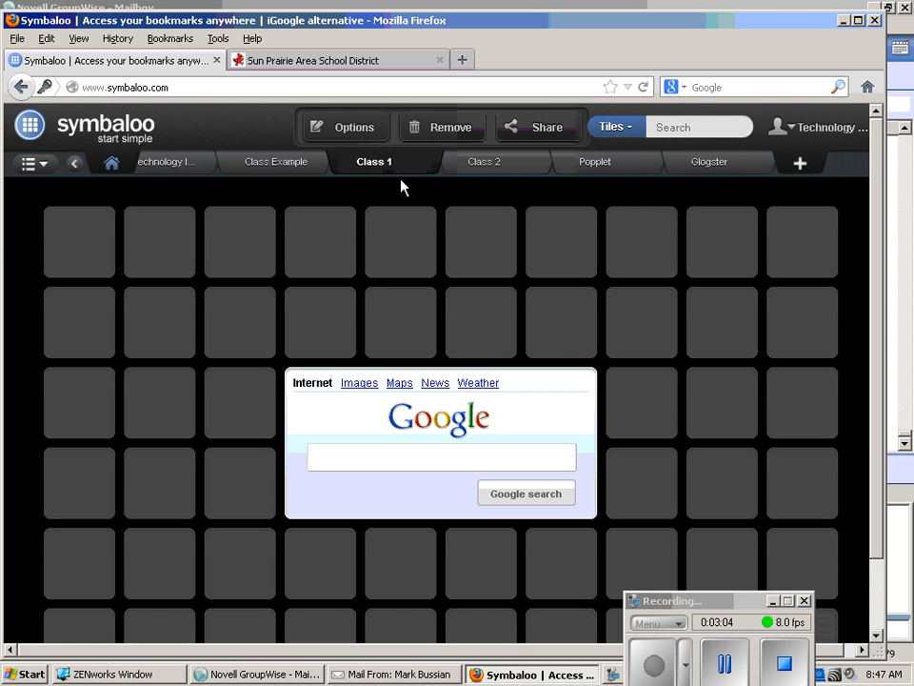
click(550, 132)
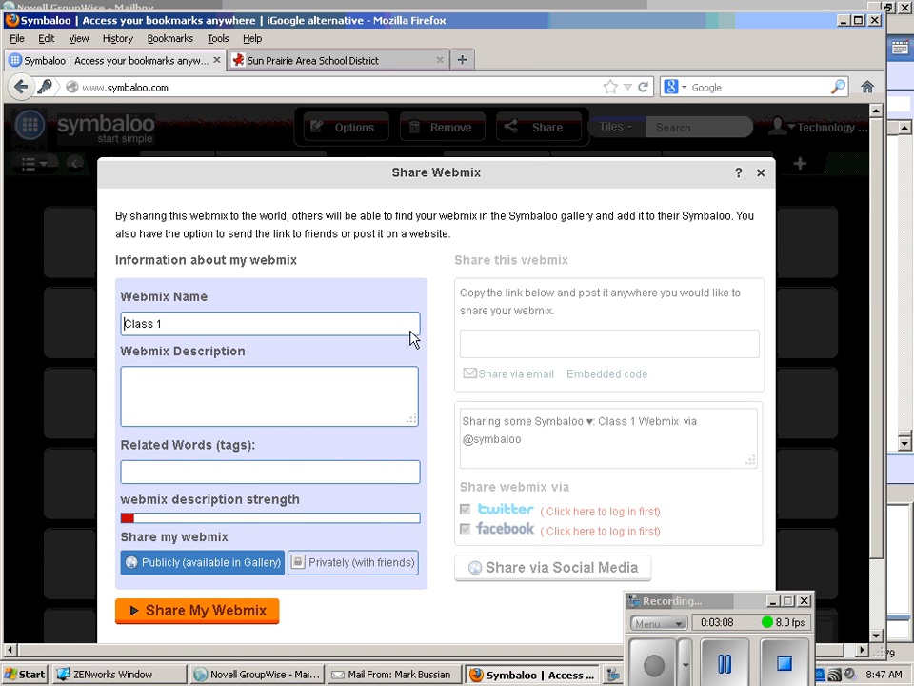
click(215, 400)
text(1st hour)
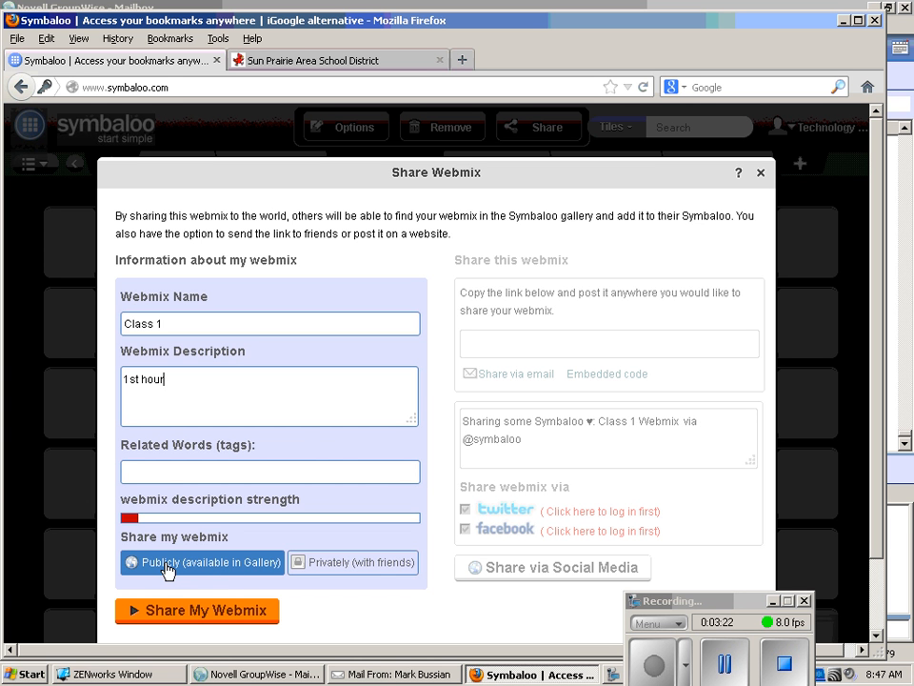
click(174, 616)
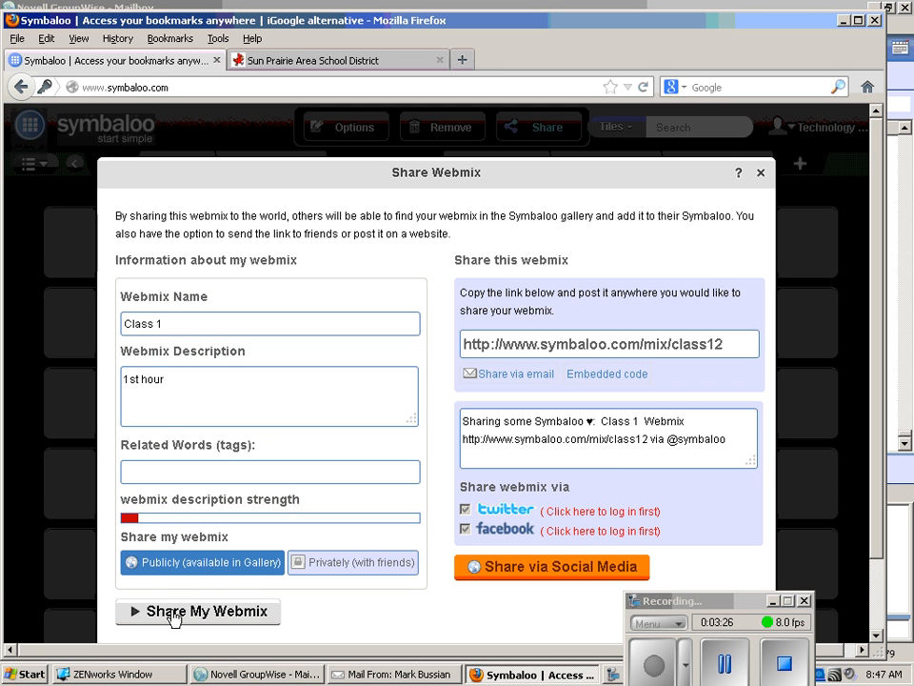
Step: Copy the share link of the Class 1 webmix and close the sharing dialog
click(737, 339)
drag(656, 348, 461, 347)
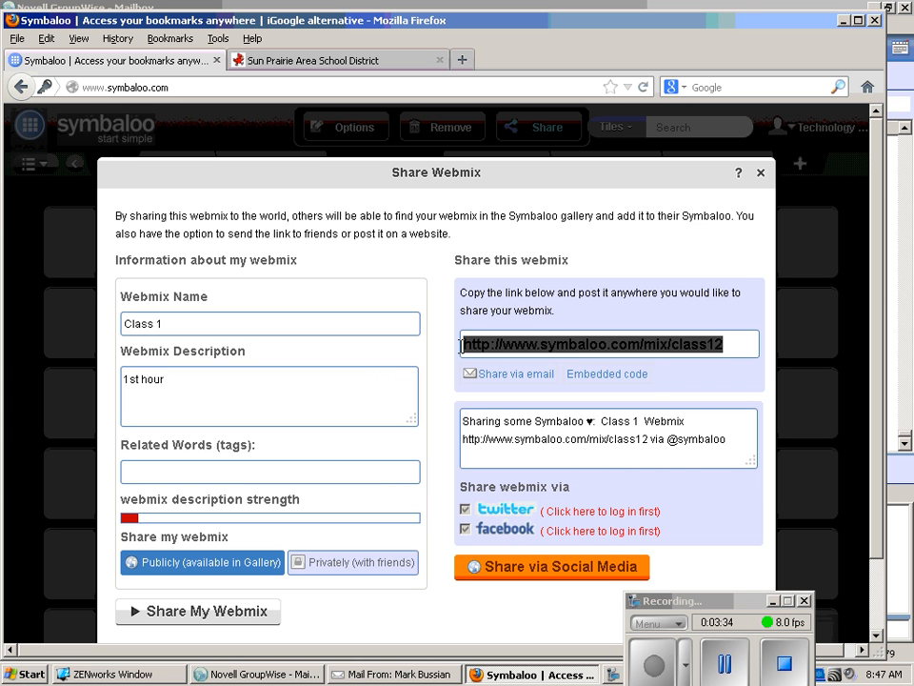
right_click(515, 346)
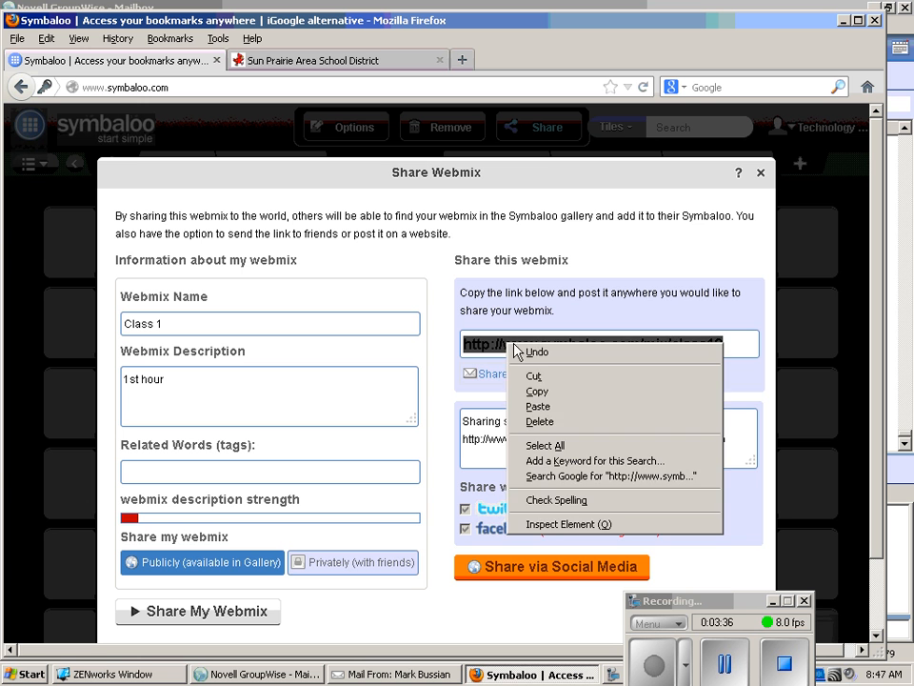
click(539, 390)
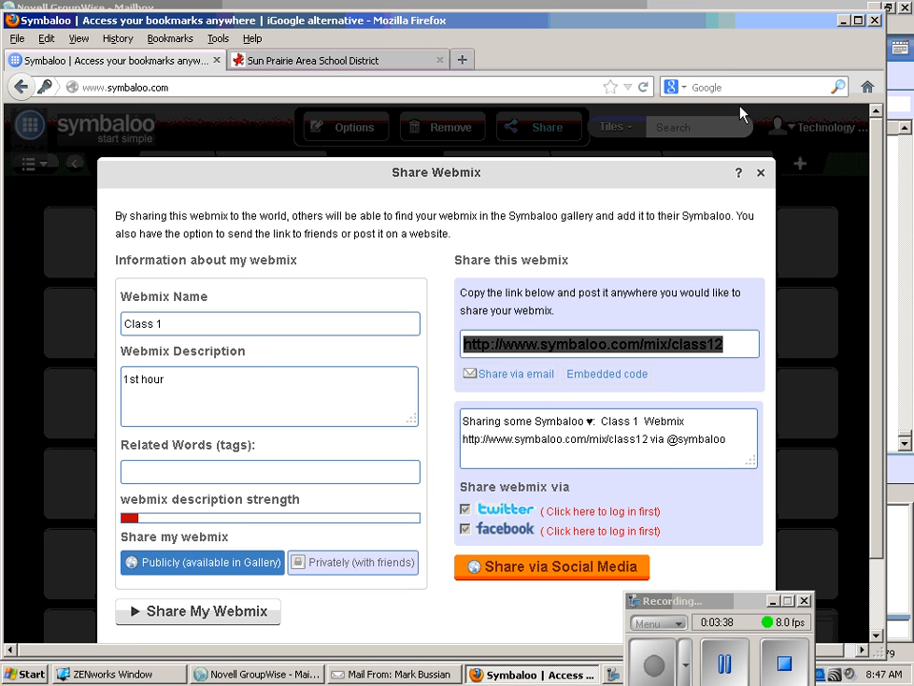
click(761, 173)
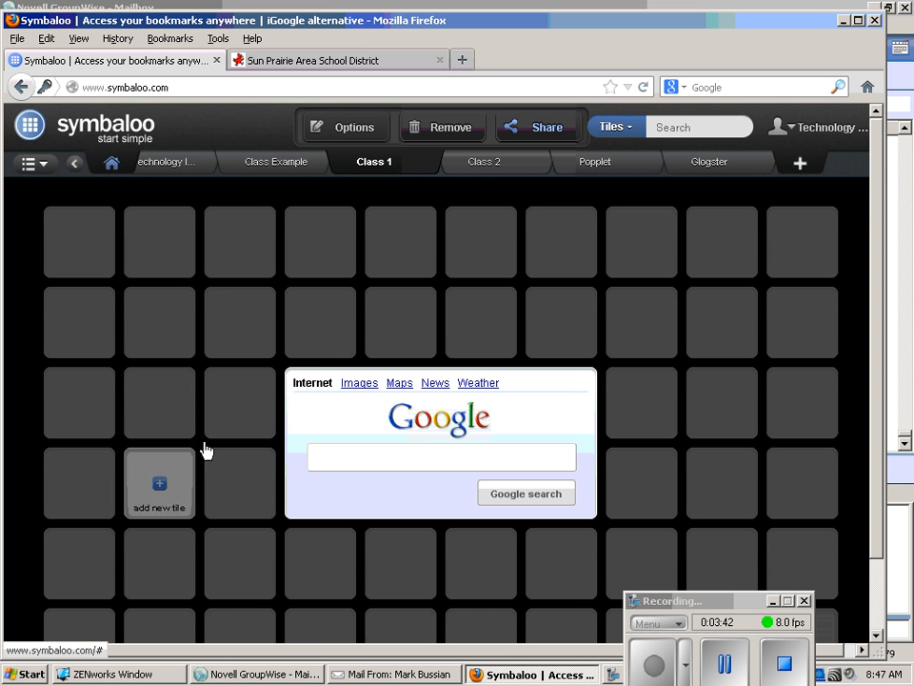
Step: Create a tile in the second row, fifth column of the Class 1 webmix, using the copied share link as its website address
click(403, 327)
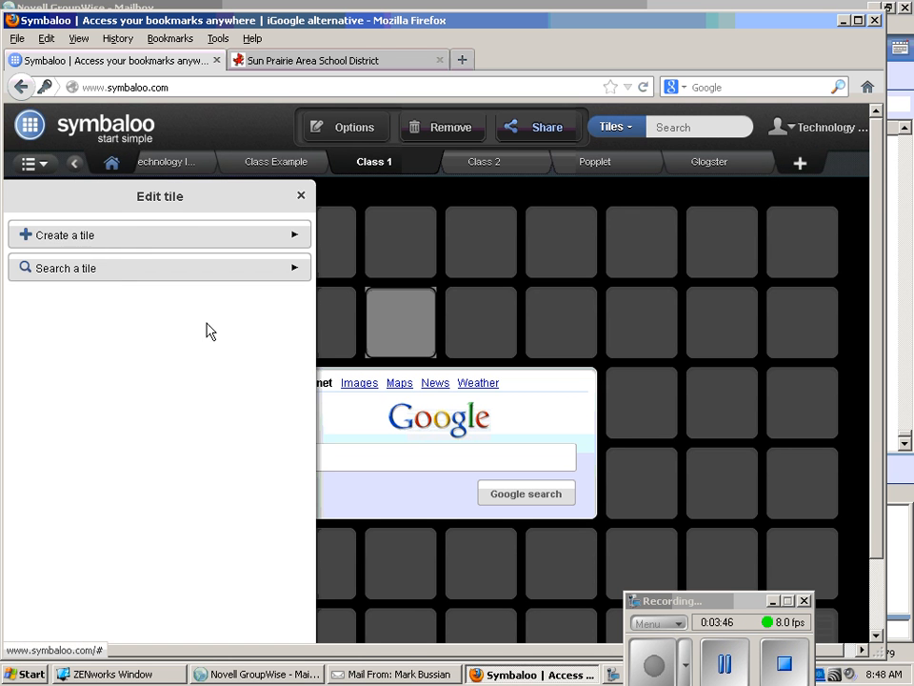
click(159, 237)
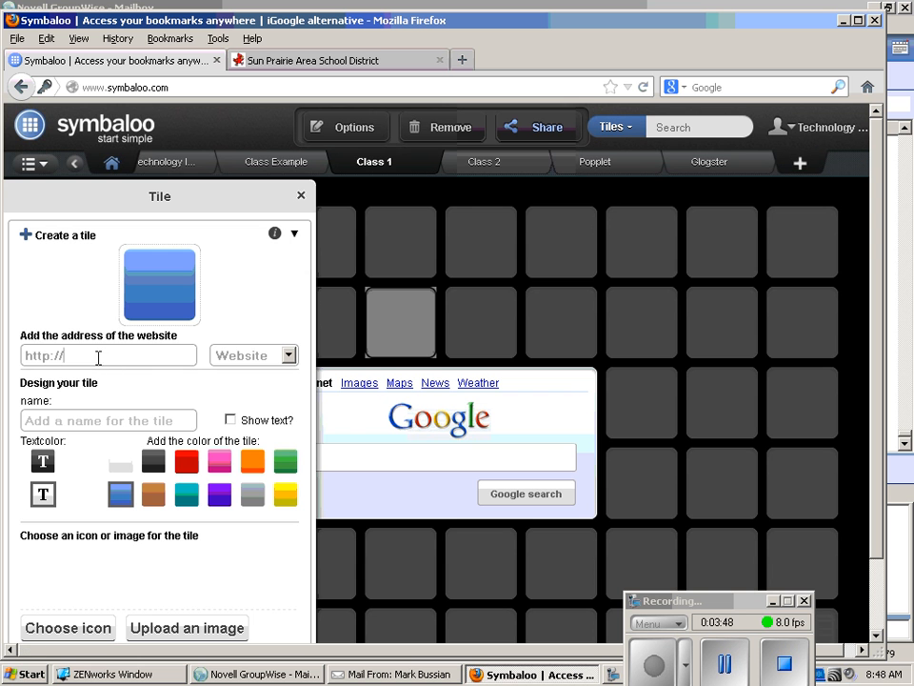
click(100, 356)
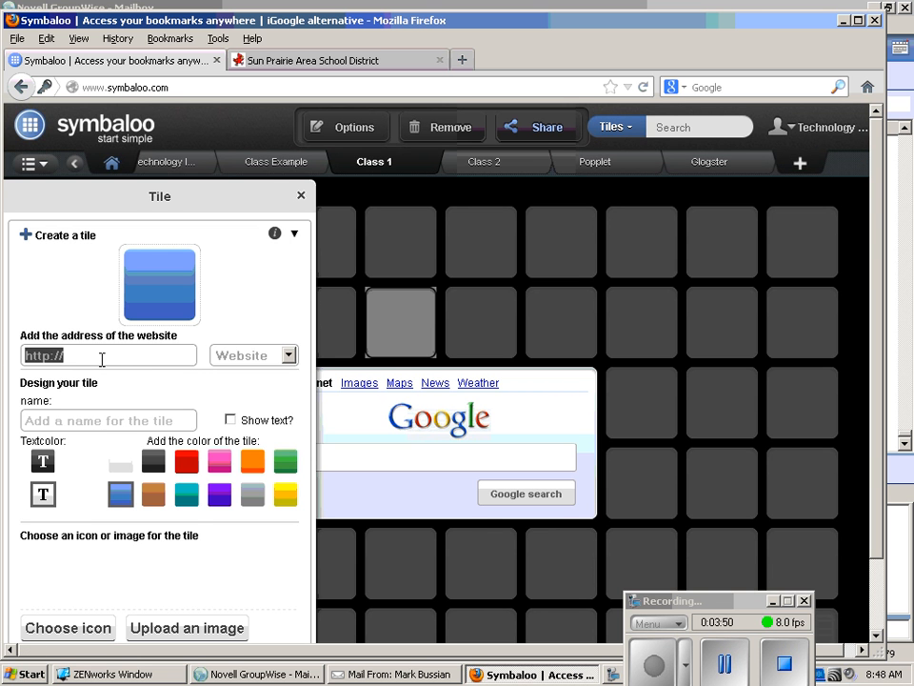
key(BackSpace)
right_click(104, 360)
click(180, 428)
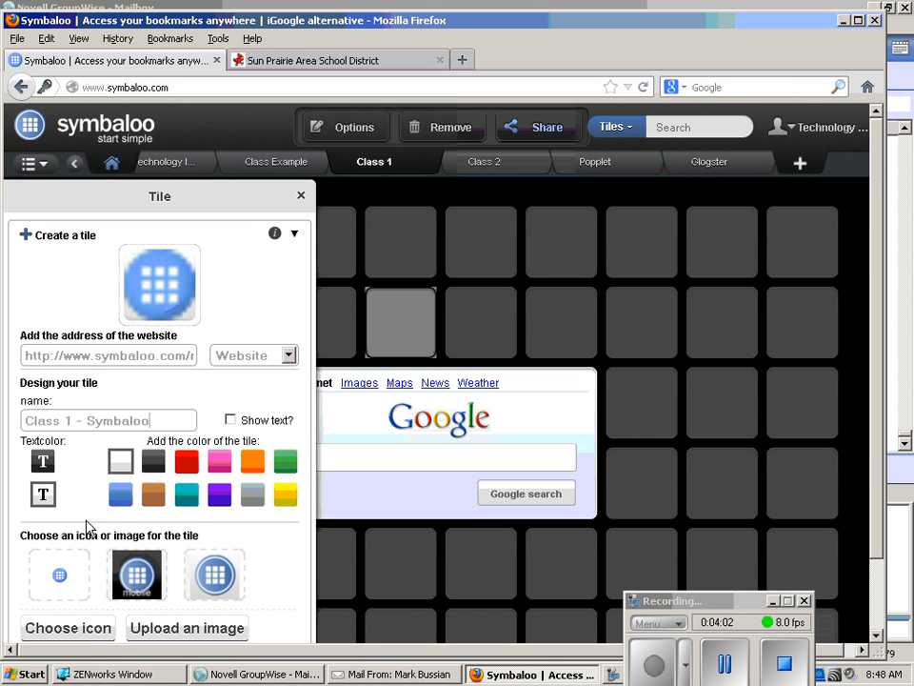
Step: Show the name text on the new Class 1 tile, keeping its default icon, and save the tile
click(211, 574)
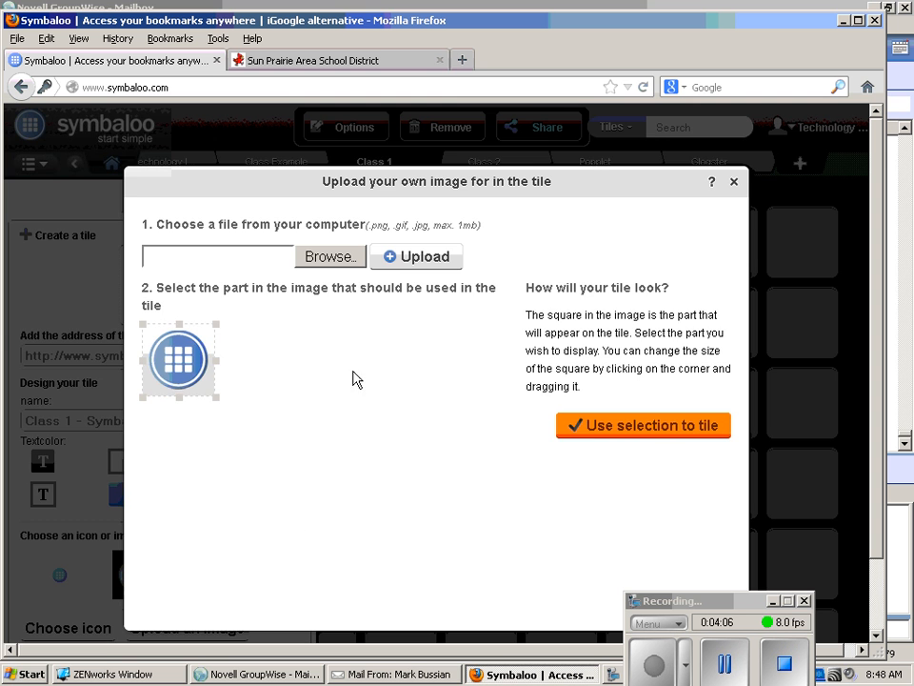
click(734, 183)
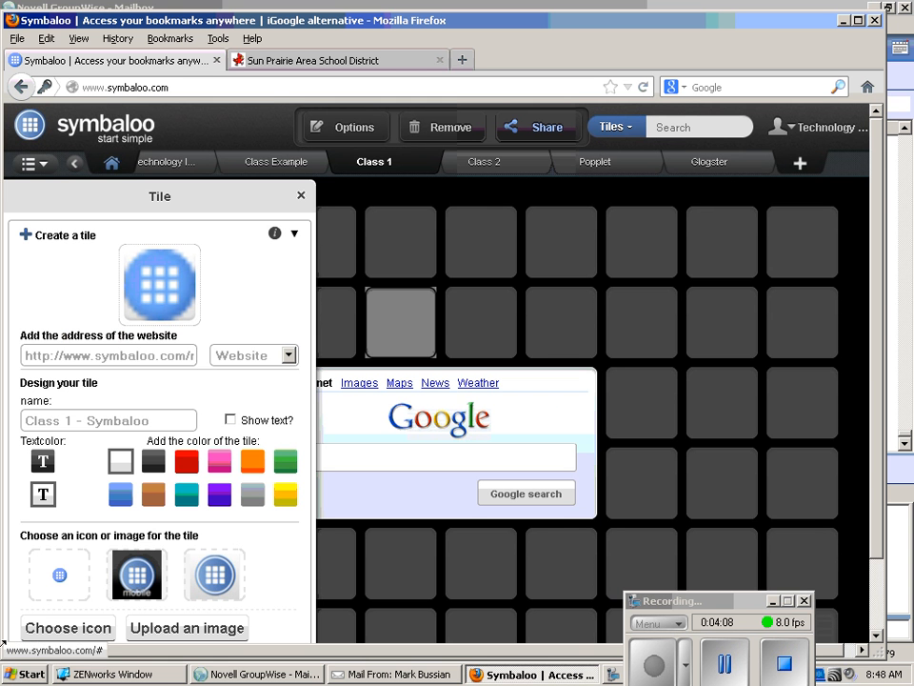
click(229, 421)
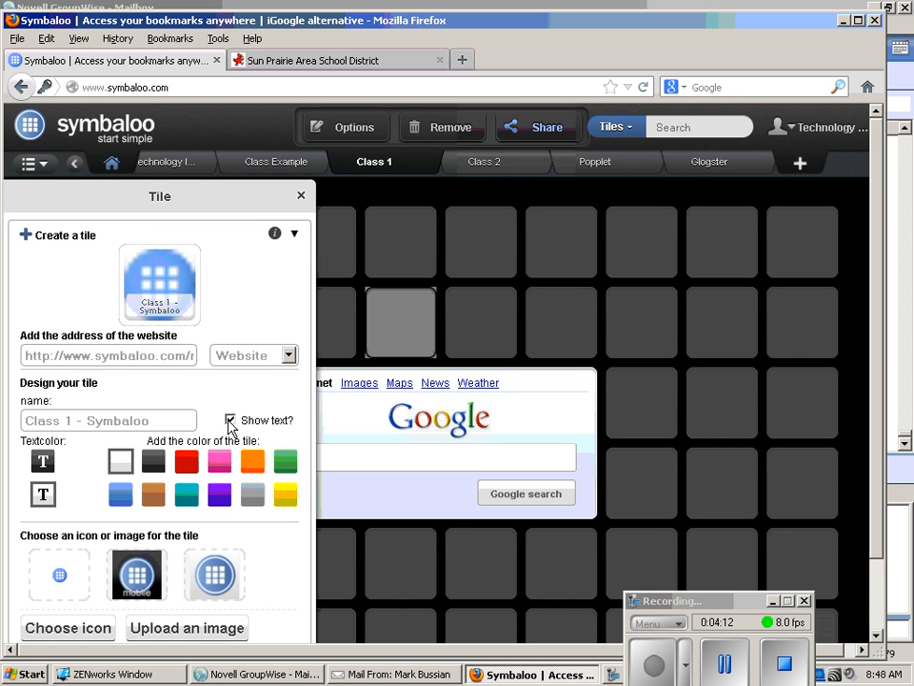
scroll(190, 474, down, 2)
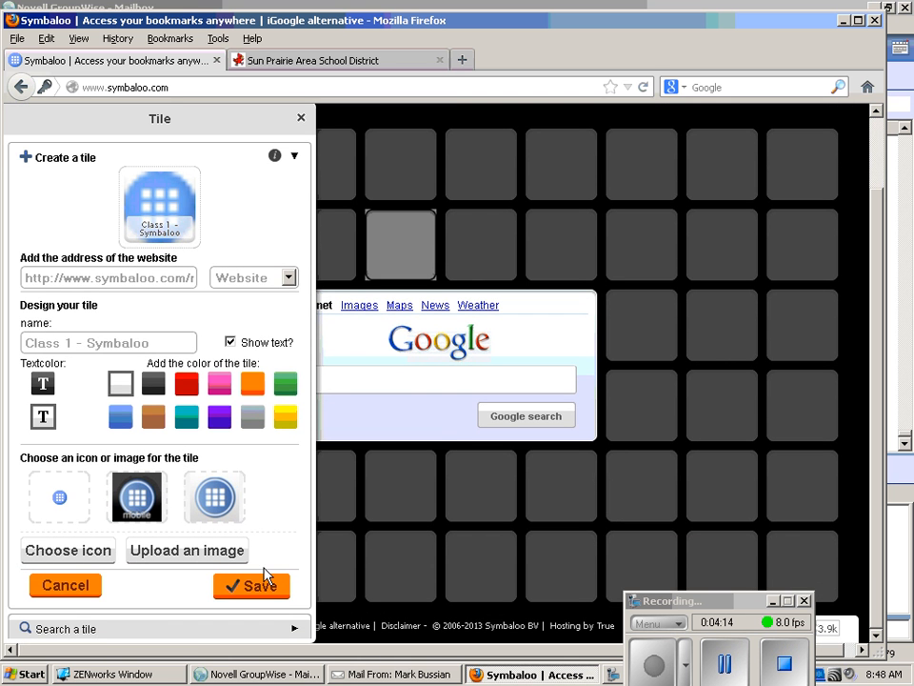
click(259, 585)
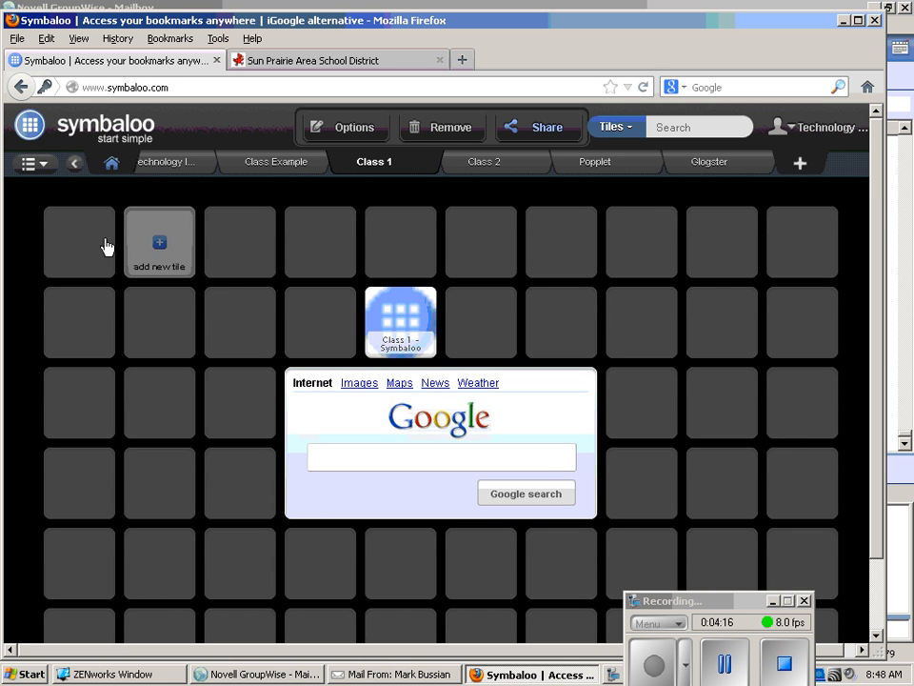
Step: Open the webmix linked from the new Class 1 tile
click(386, 325)
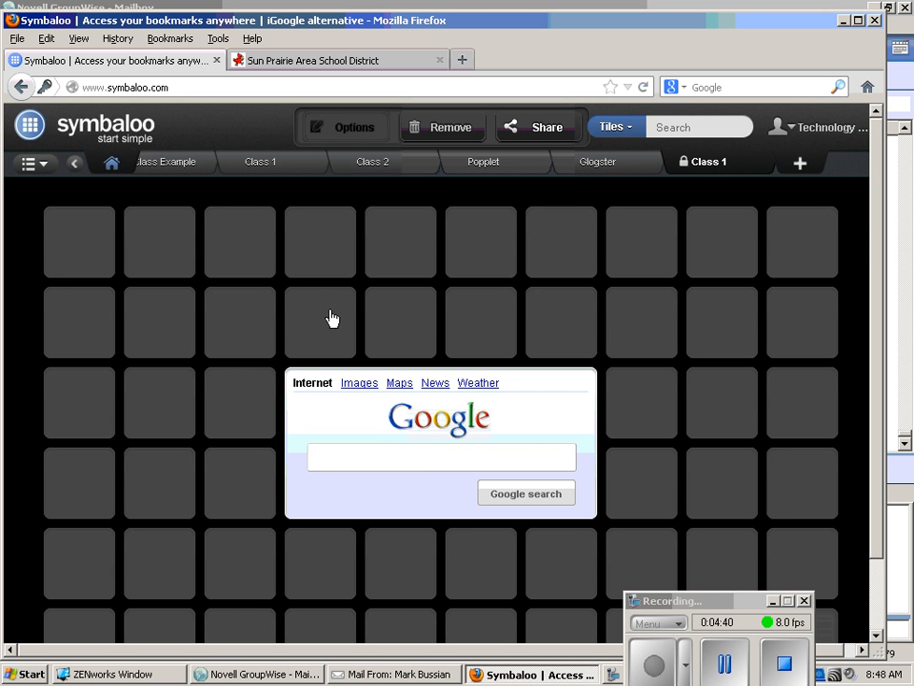
Step: Start creating a custom tile in the second row, fifth column of the Class Example webmix
click(276, 166)
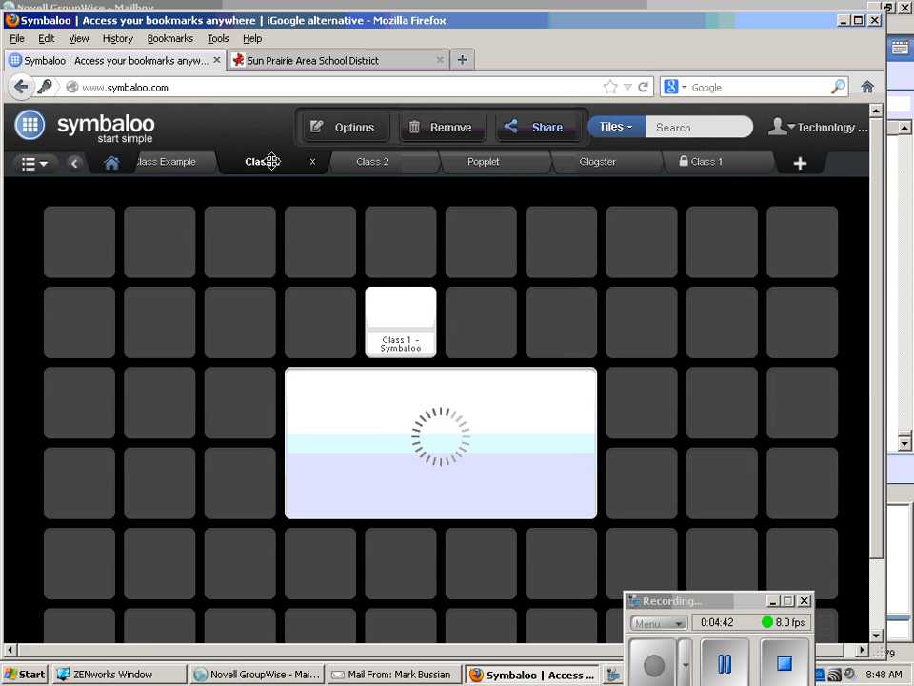
click(173, 163)
click(400, 326)
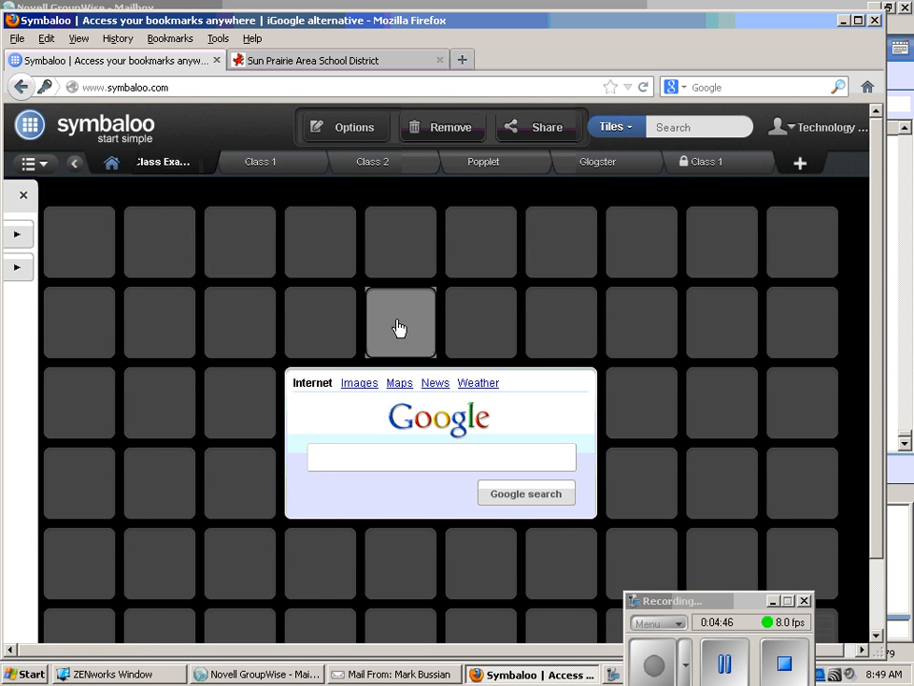
click(186, 234)
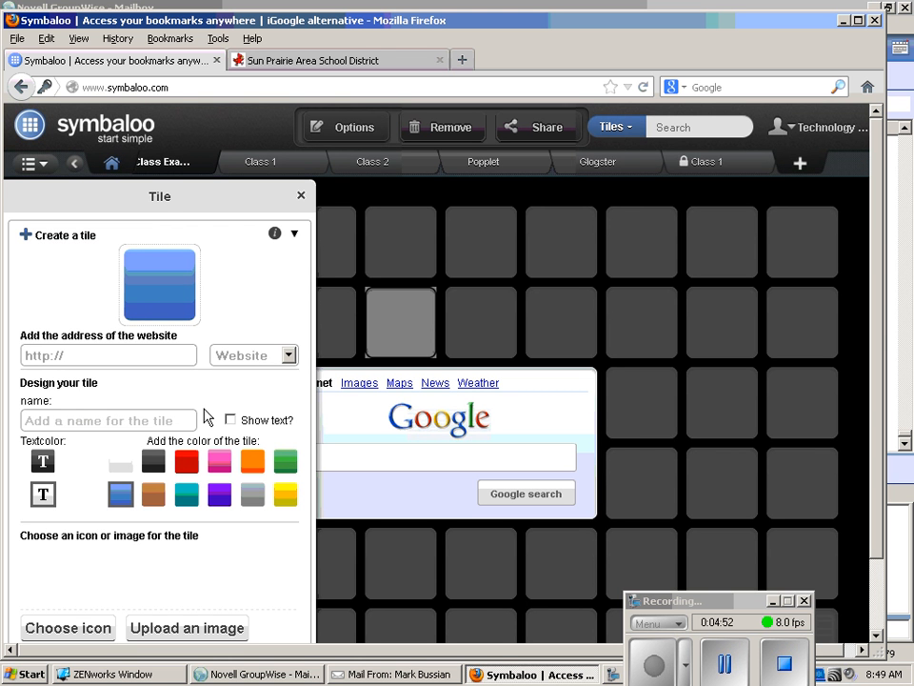
Step: Name the blue tile with the student's first name, show the name text on it, and save the tile
text(JIm)
key(BackSpace)
key(BackSpace)
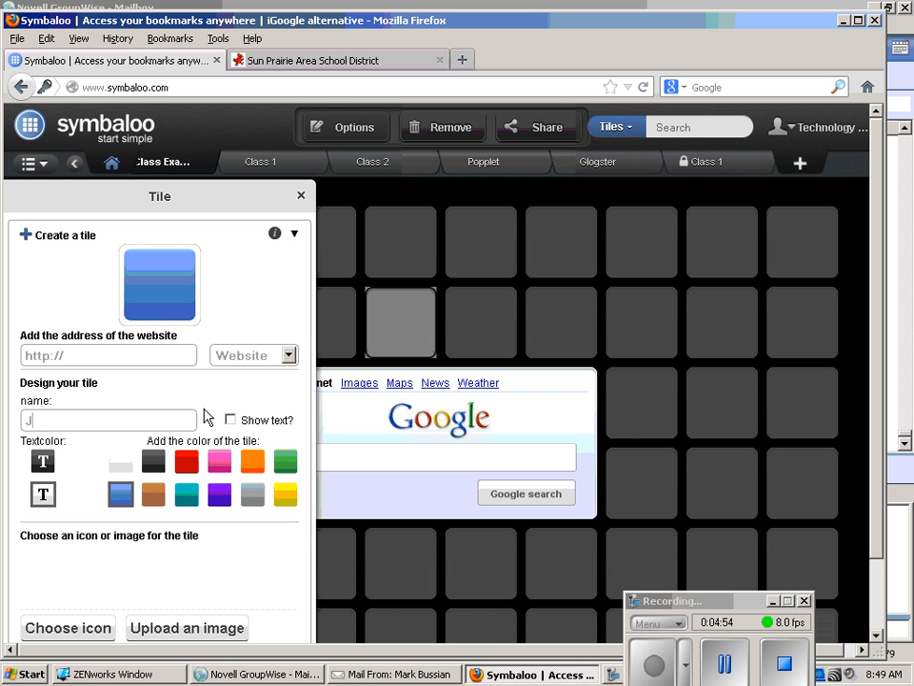
text(im)
click(230, 420)
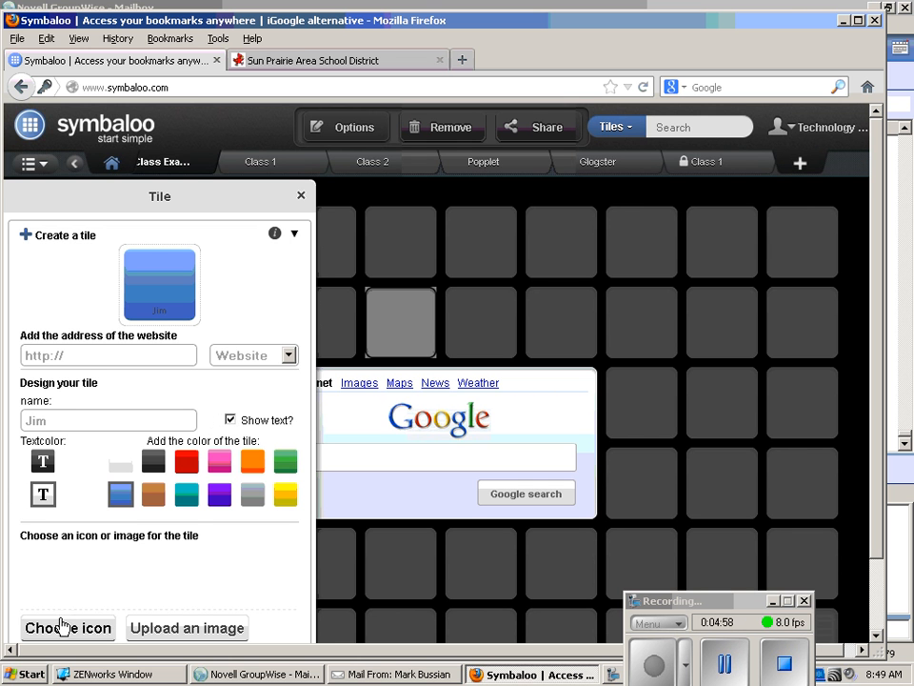
scroll(74, 595, down, 2)
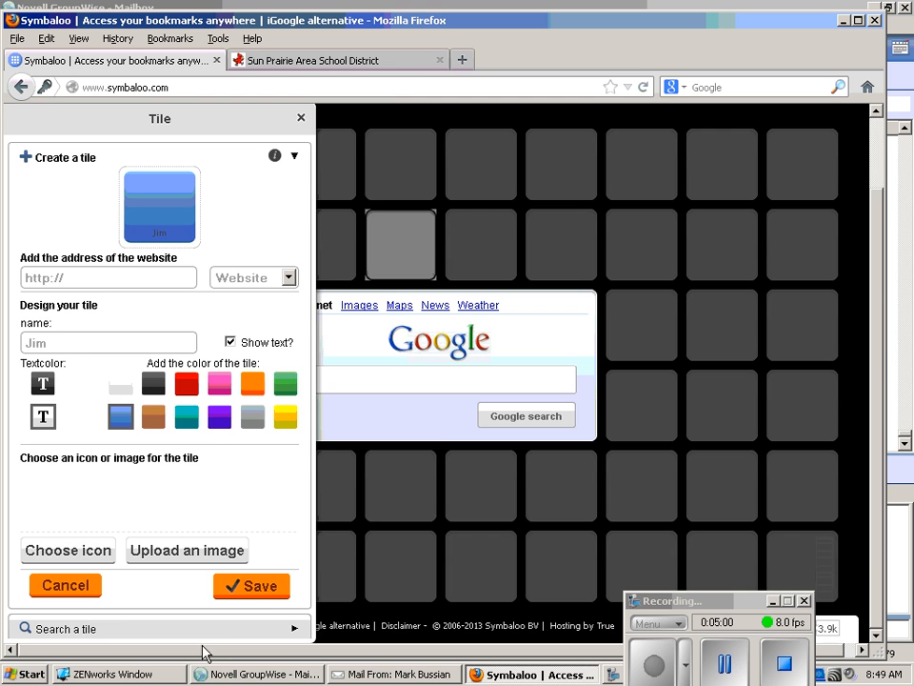
scroll(263, 587, up, 2)
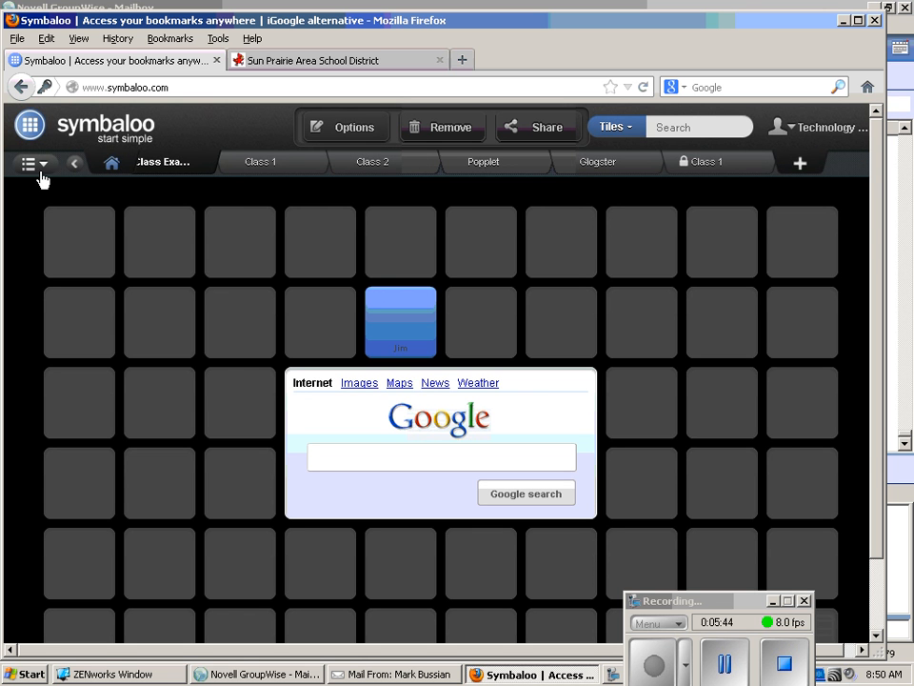
Step: Open the Popplet webmix
click(500, 171)
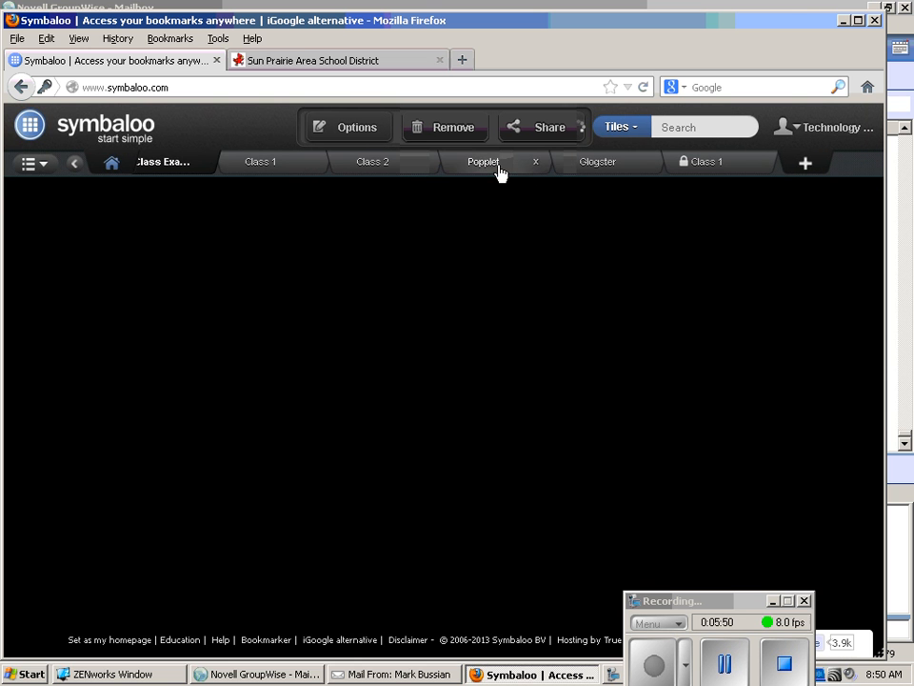